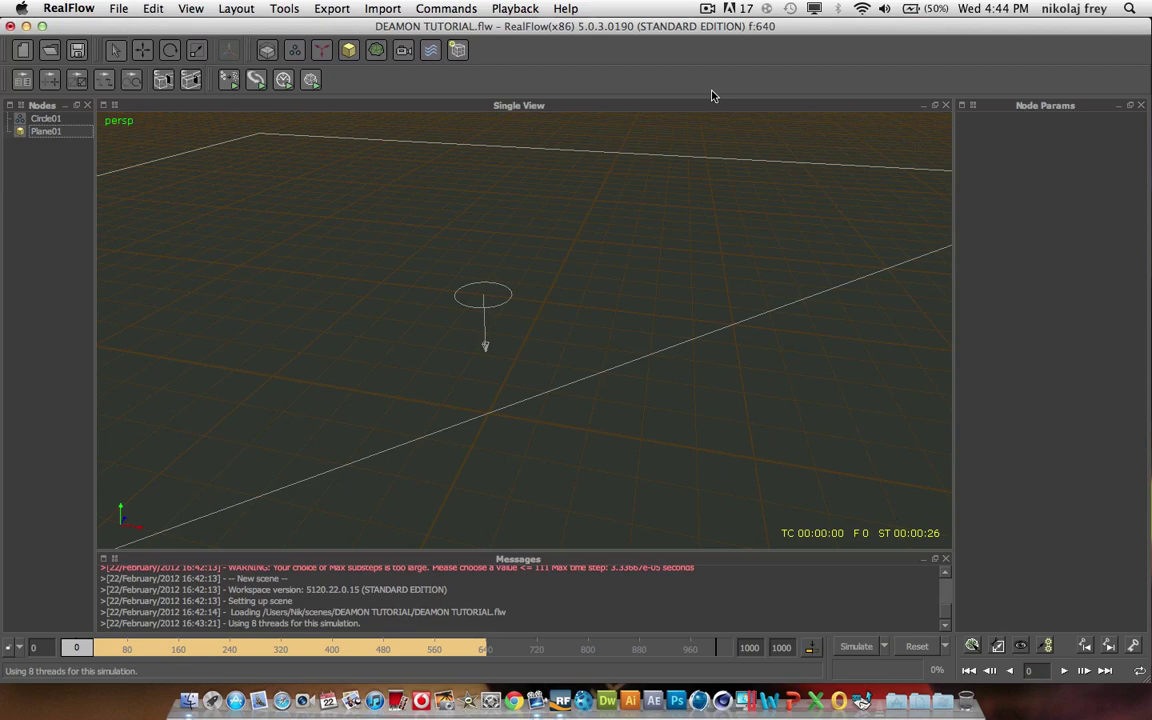
# Add a k Isolated daemon to the scene and set its isolated time to 0.5
pyautogui.click(288, 46)
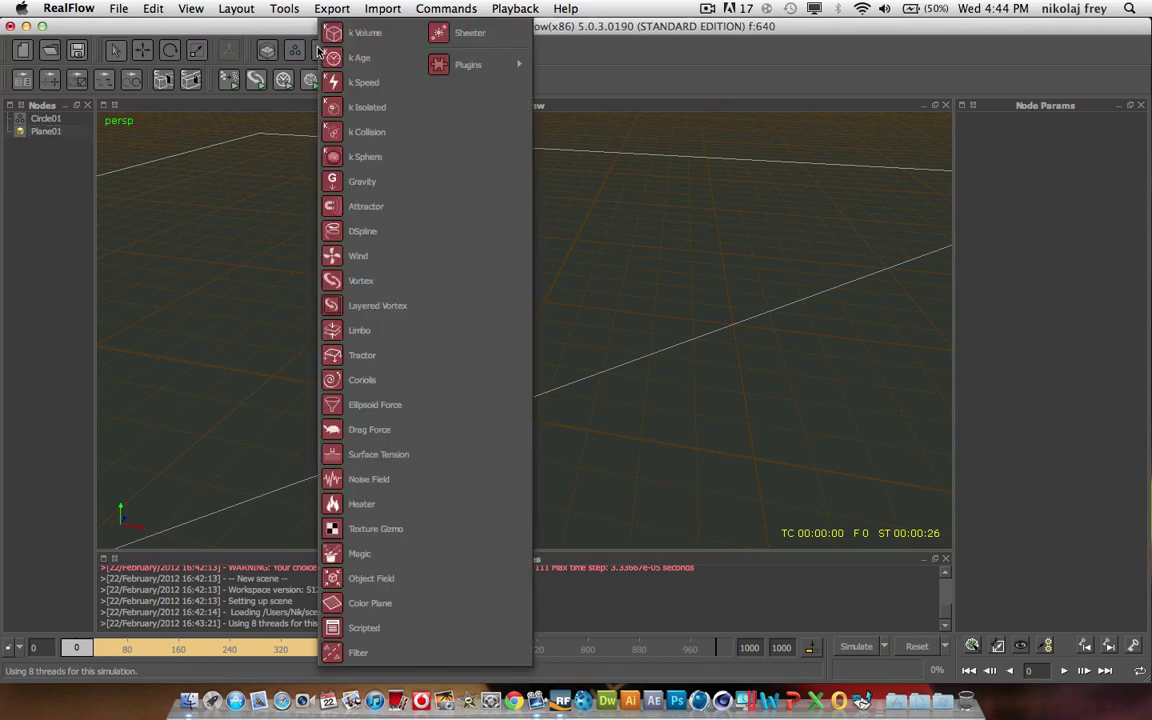
pyautogui.click(389, 110)
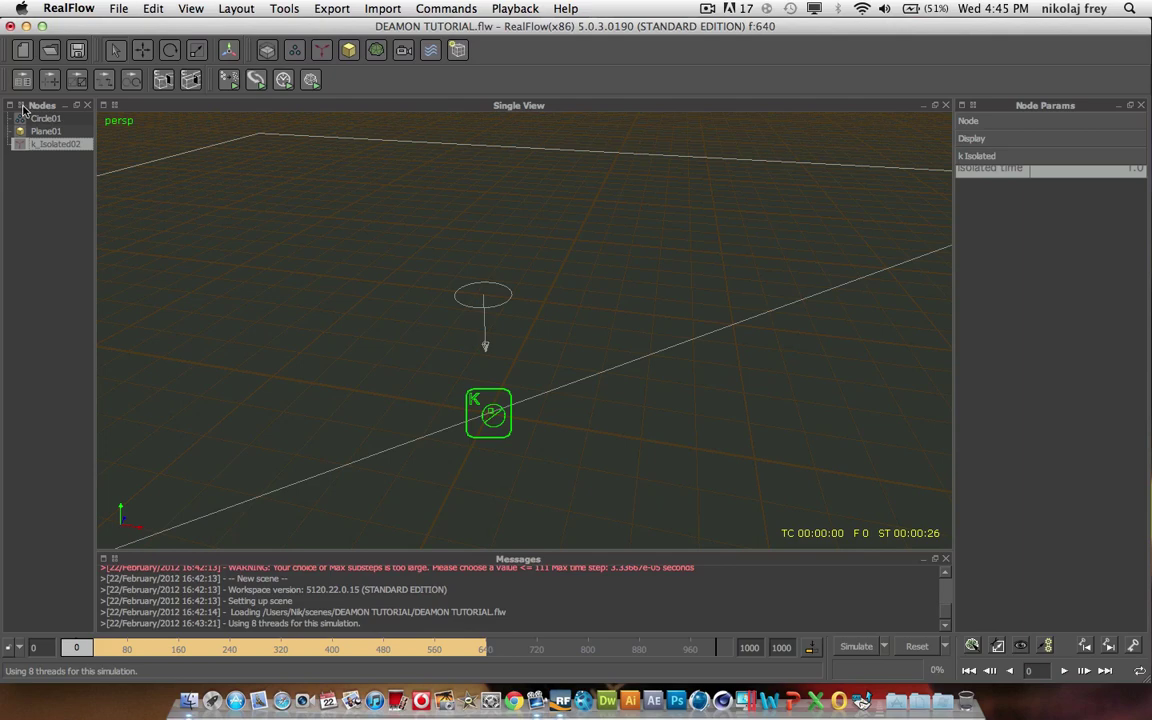
pyautogui.keyDown('alt'); pyautogui.moveTo(561, 363); pyautogui.dragTo(660, 174, button='middle'); pyautogui.keyUp('alt')
pyautogui.keyDown('alt'); pyautogui.moveTo(699, 229); pyautogui.dragTo(720, 216); pyautogui.keyUp('alt')
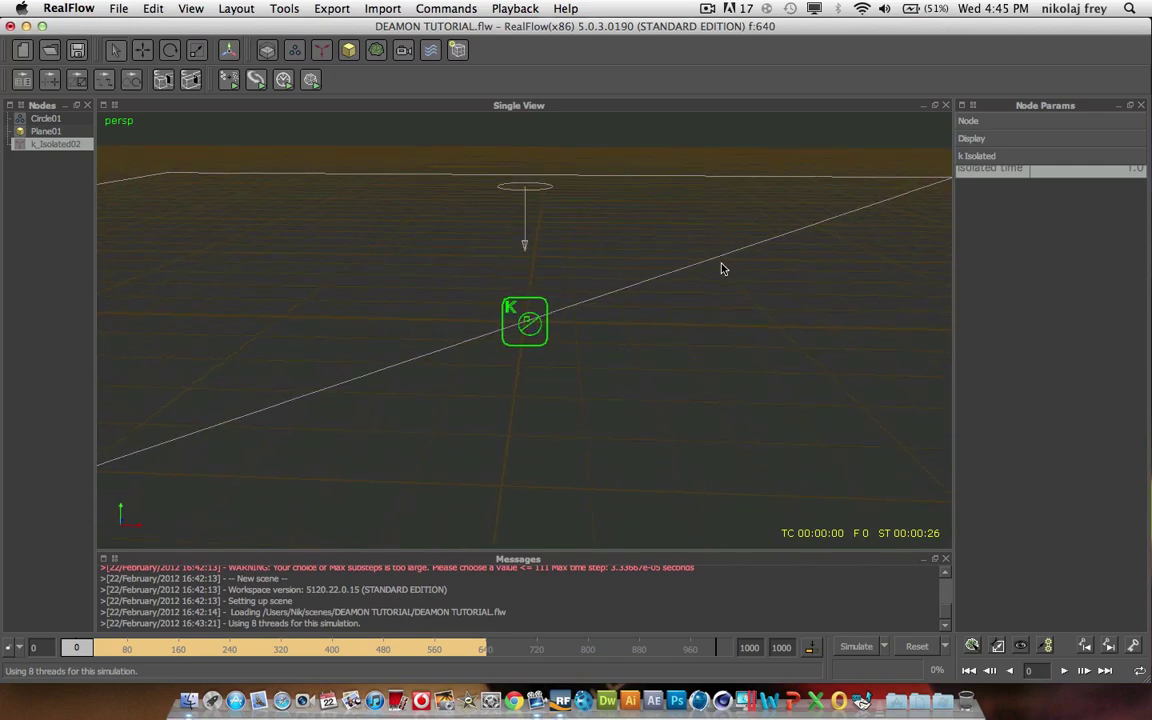
pyautogui.click(1136, 174)
pyautogui.write('.5')
pyautogui.press('Return')
# Load the saved layout file layouts.lay from the Desktop folder
pyautogui.click(225, 10)
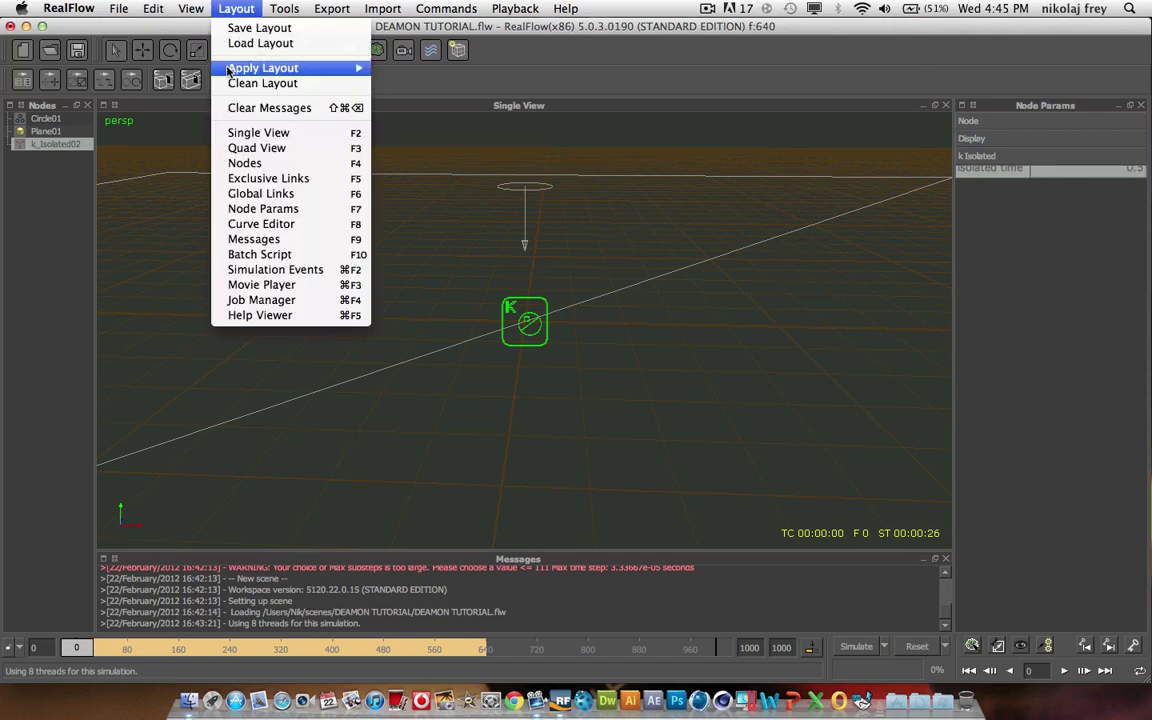
pyautogui.moveTo(266, 72)
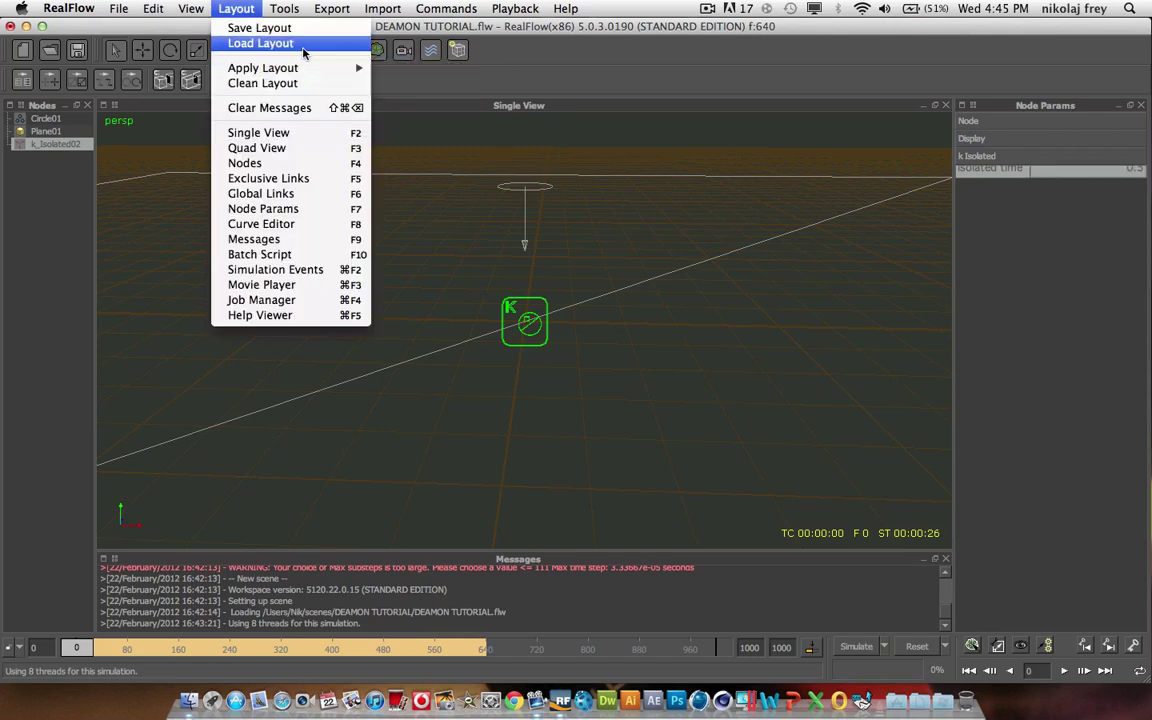
pyautogui.click(260, 43)
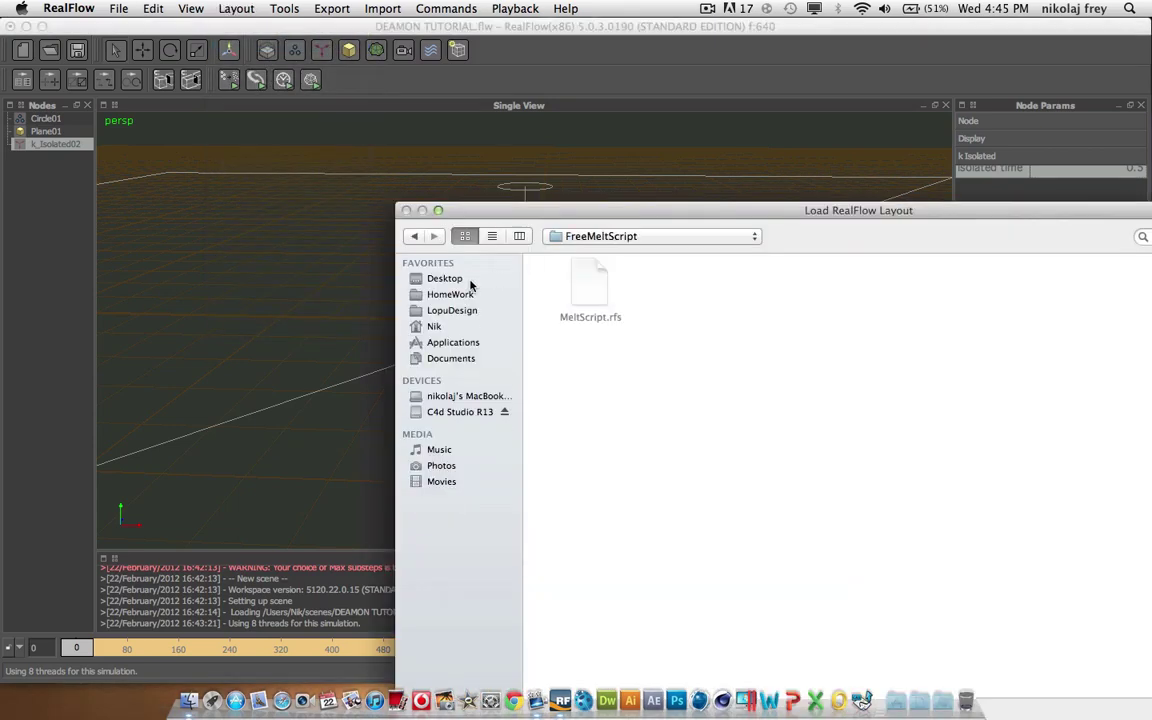
pyautogui.click(447, 278)
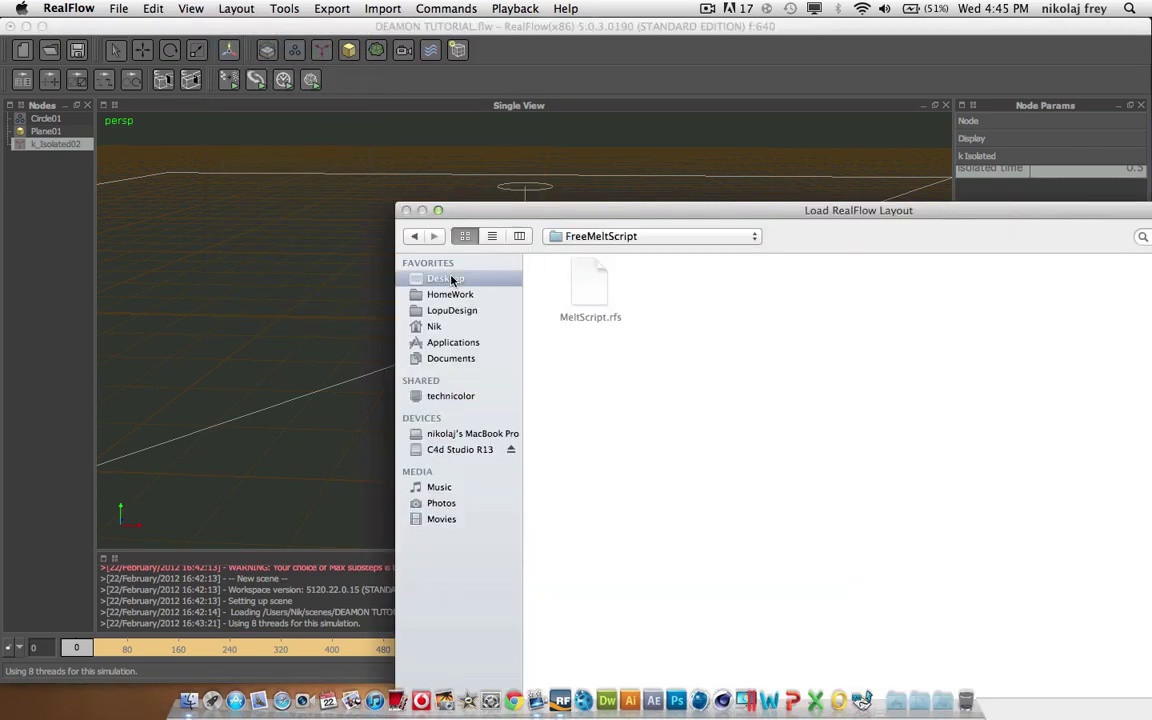
pyautogui.moveTo(721, 219); pyautogui.dragTo(683, 206)
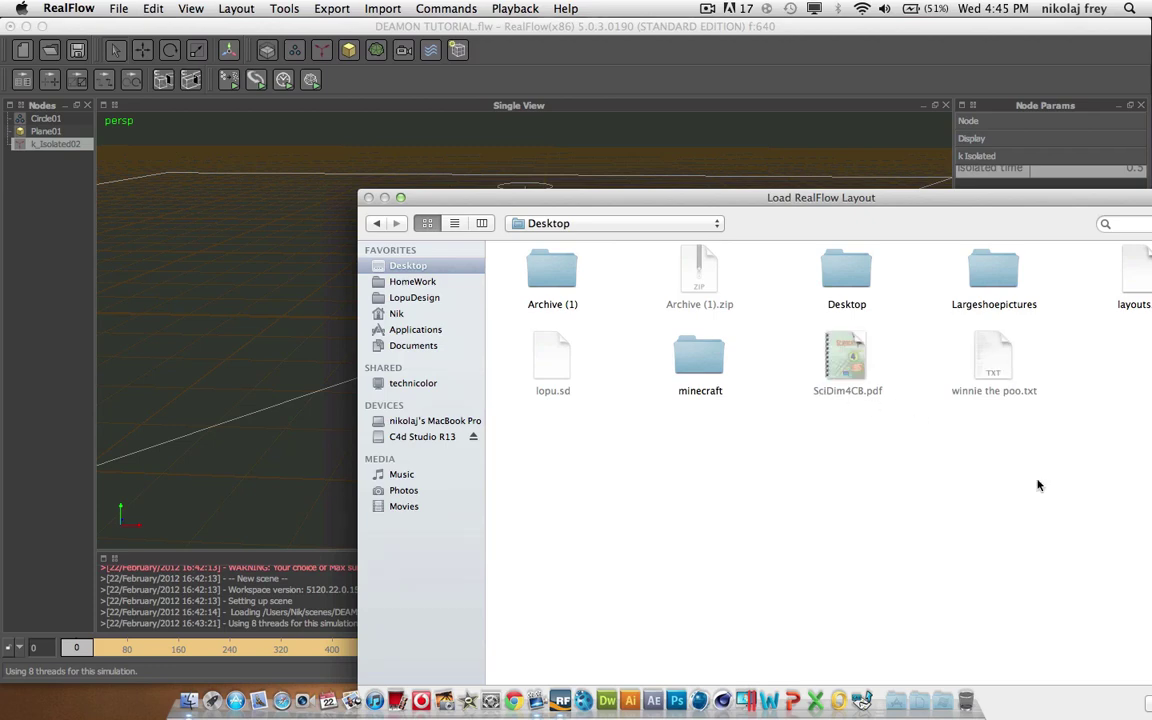
pyautogui.moveTo(1084, 195); pyautogui.dragTo(713, 118)
pyautogui.click(788, 174)
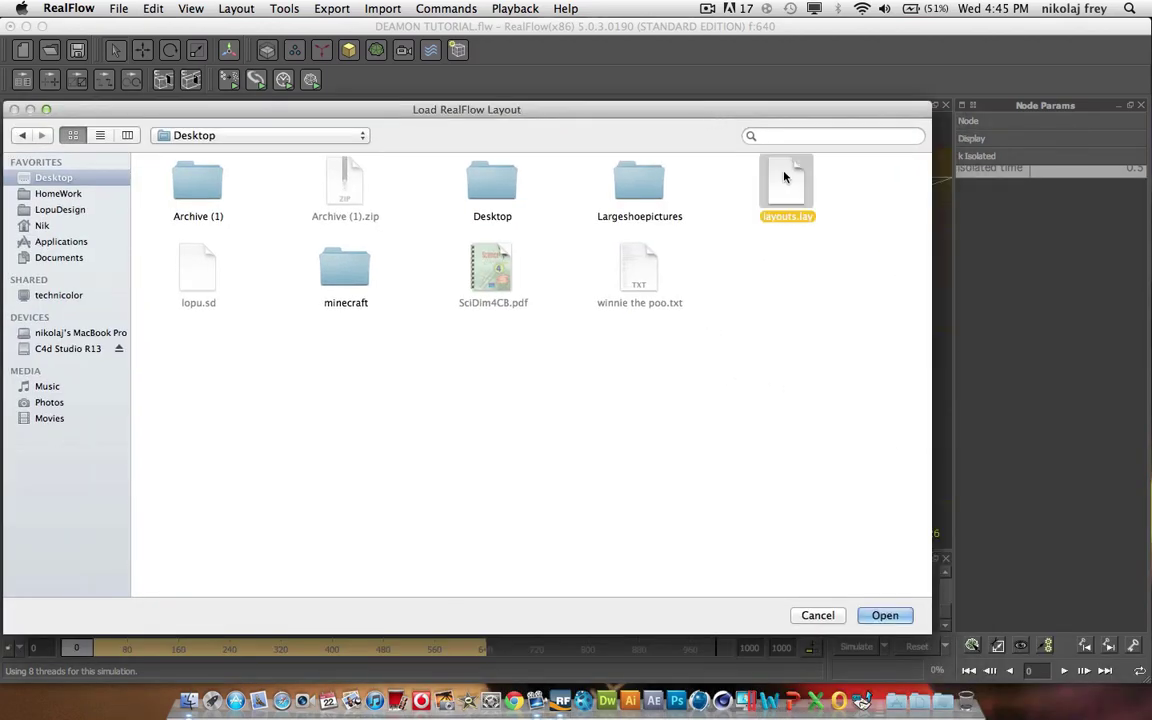
pyautogui.doubleClick(788, 174)
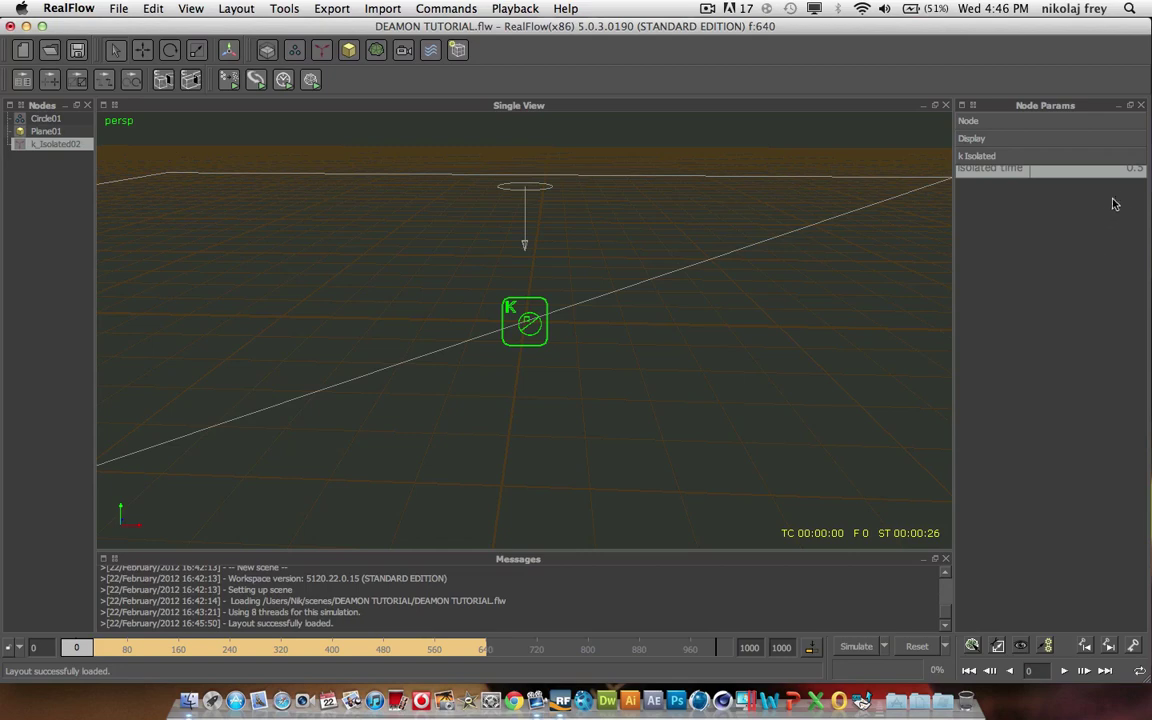
# Keep the daemon's isolated time at 0.5, reset all simulation data and start a new simulation
pyautogui.click(1136, 176)
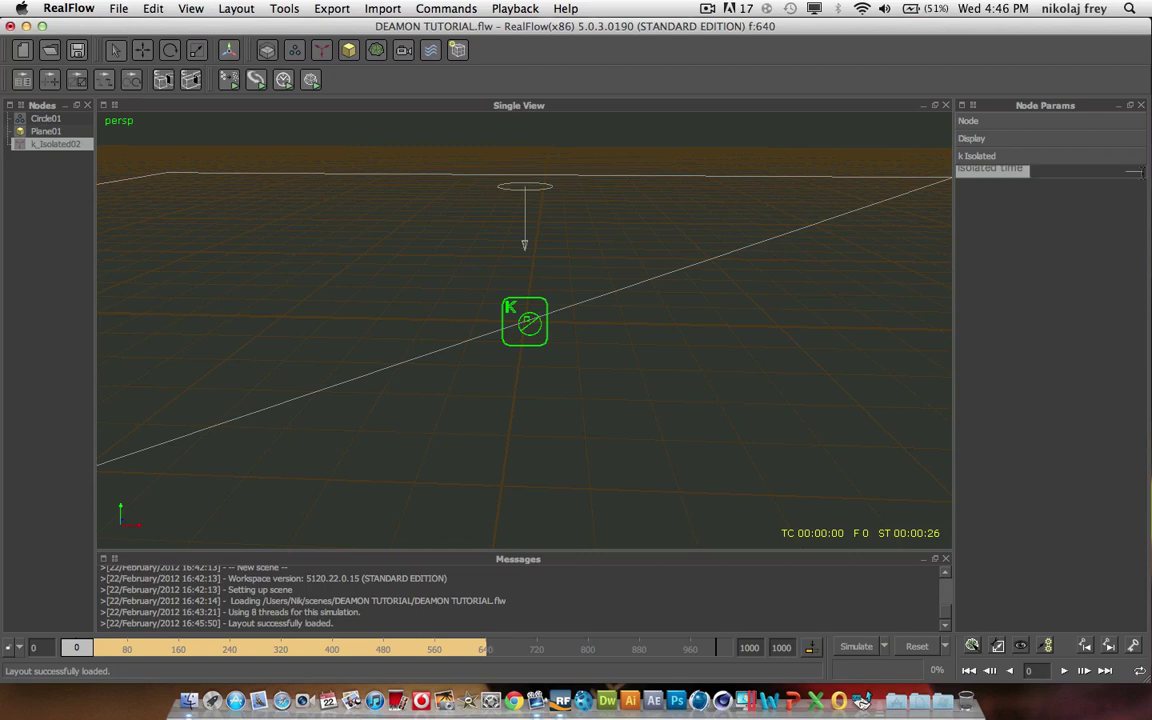
pyautogui.press('Return')
pyautogui.click(917, 646)
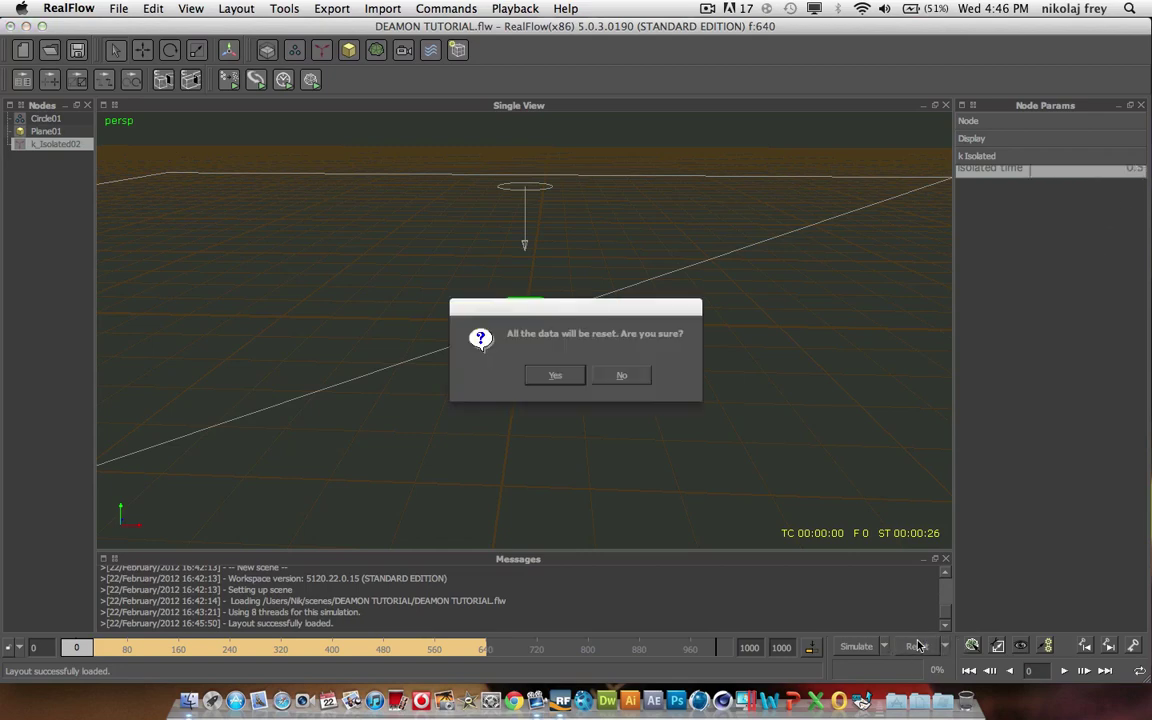
pyautogui.press('Return')
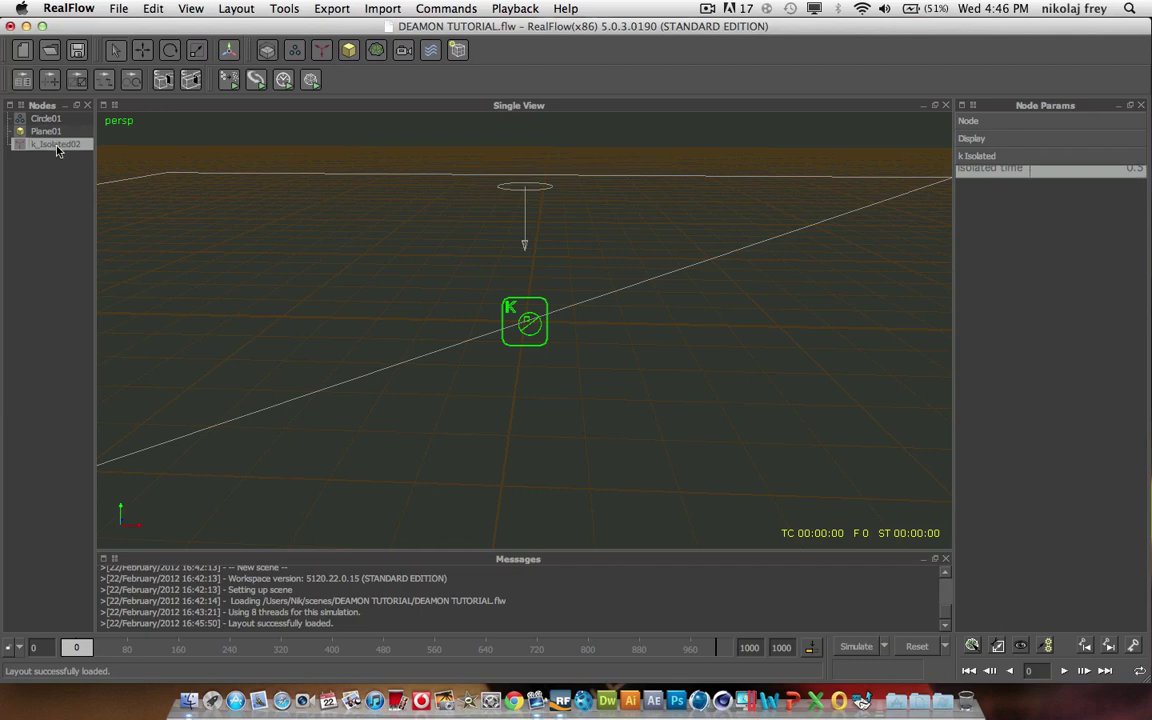
pyautogui.click(855, 647)
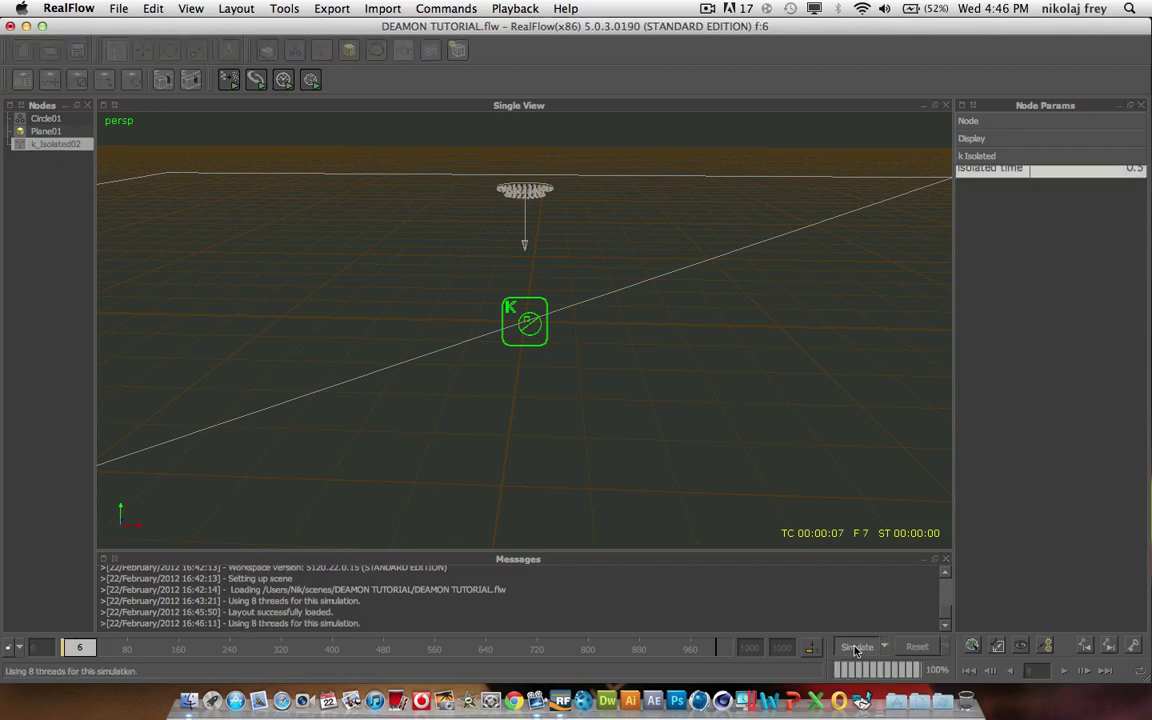
# Watch the falling particles from several angles with the Circle01 emitter selected, and stop the simulation at about frame 705
pyautogui.scroll(2, 720, 450)
pyautogui.keyDown('alt'); pyautogui.moveTo(744, 323); pyautogui.dragTo(664, 363); pyautogui.keyUp('alt')
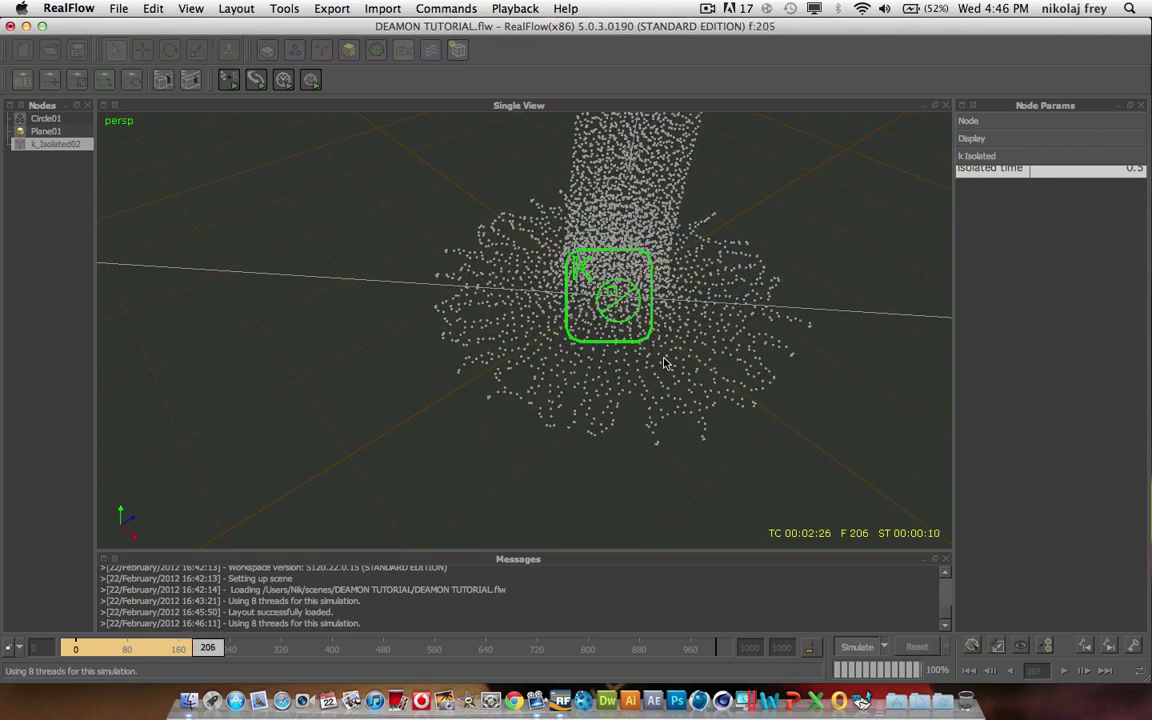
pyautogui.keyDown('alt'); pyautogui.moveTo(664, 363); pyautogui.dragTo(735, 350); pyautogui.keyUp('alt')
pyautogui.click(47, 119)
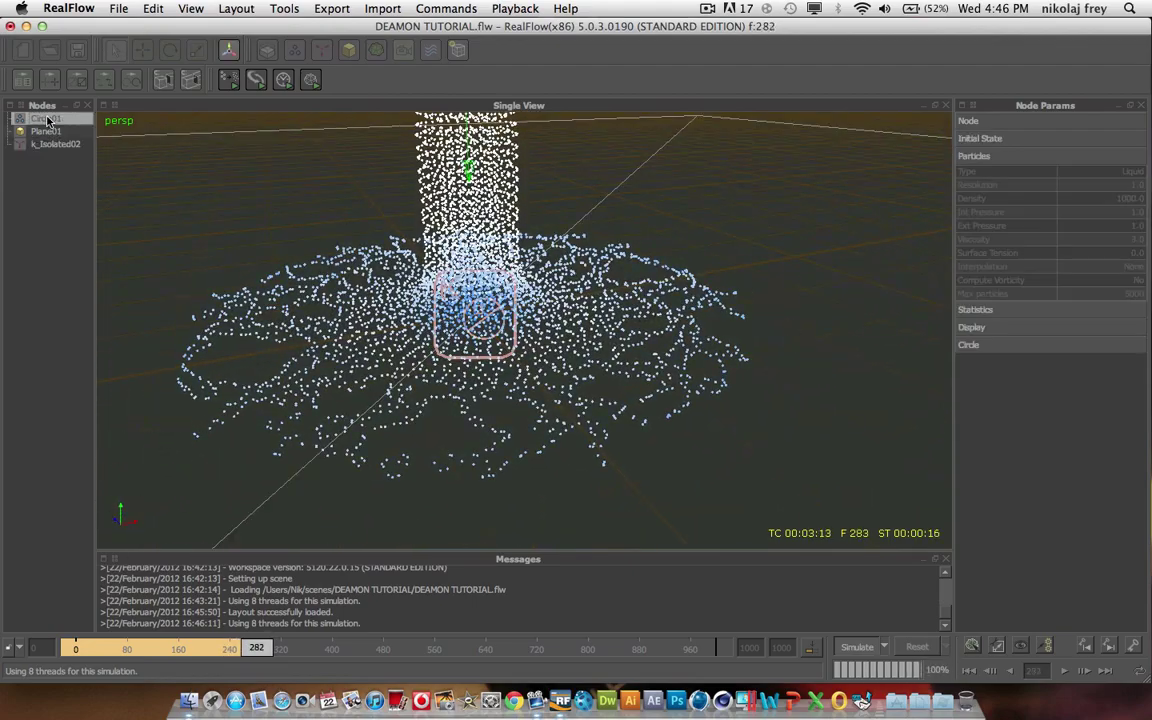
pyautogui.keyDown('alt'); pyautogui.moveTo(250, 216); pyautogui.dragTo(352, 202, button='middle'); pyautogui.keyUp('alt')
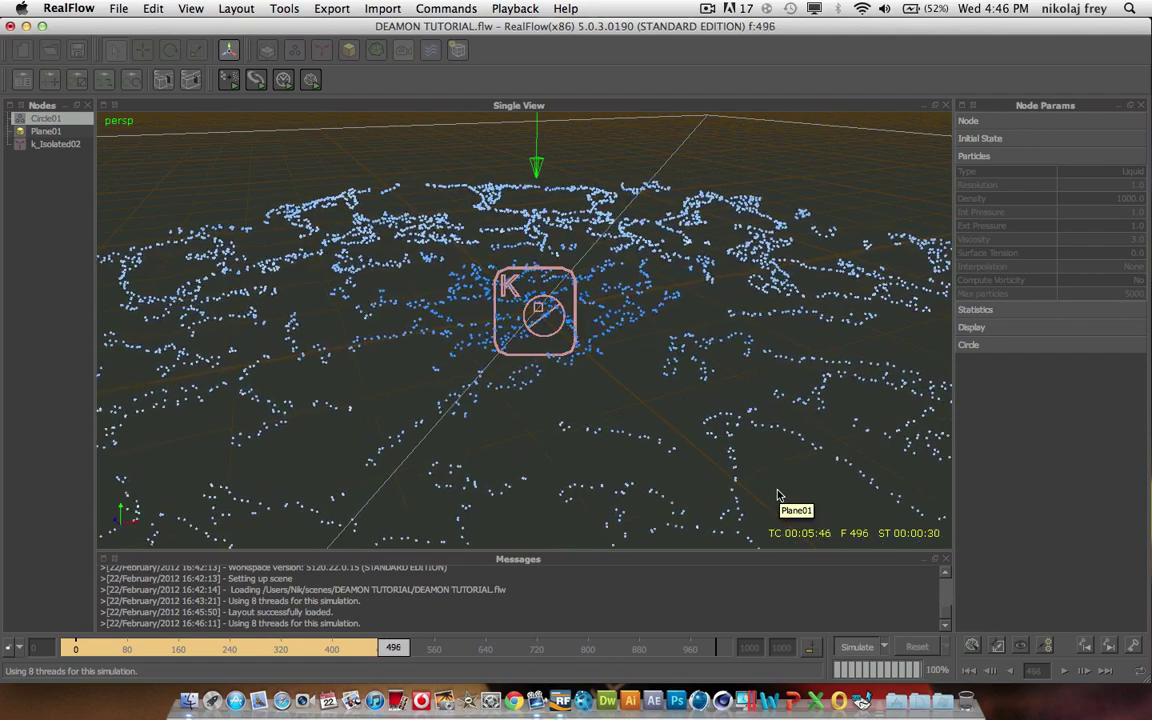
pyautogui.keyDown('alt'); pyautogui.moveTo(777, 414); pyautogui.dragTo(769, 420); pyautogui.keyUp('alt')
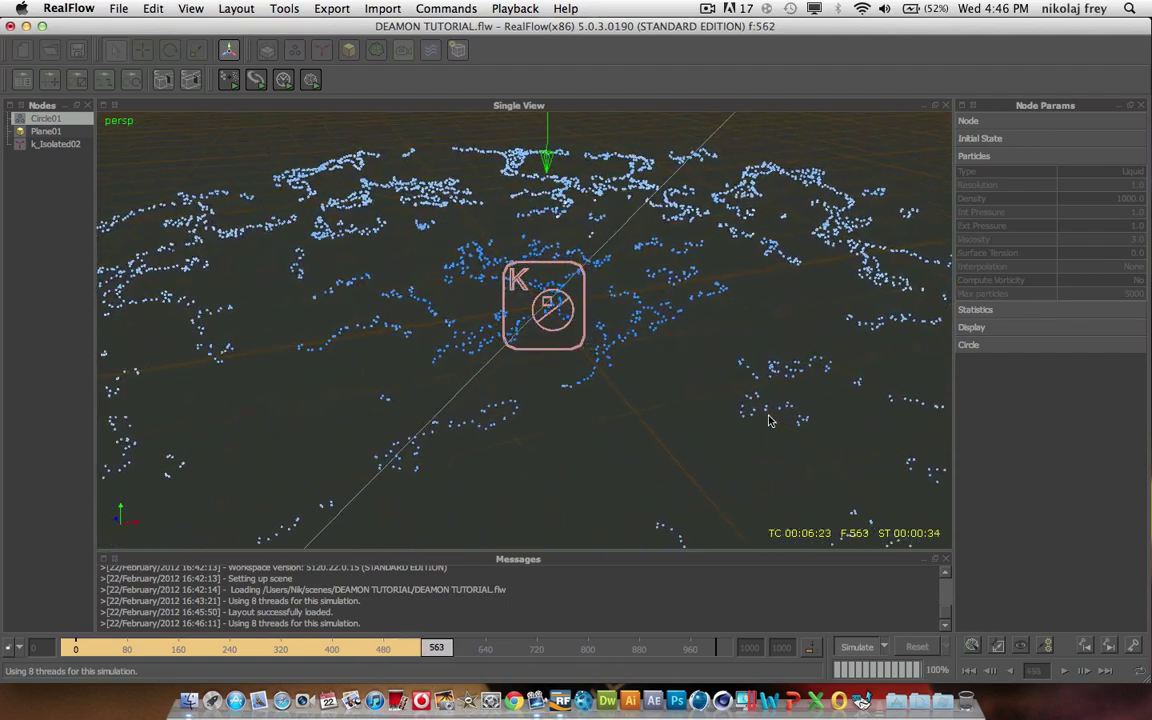
pyautogui.keyDown('alt'); pyautogui.moveTo(768, 420); pyautogui.dragTo(655, 432); pyautogui.keyUp('alt')
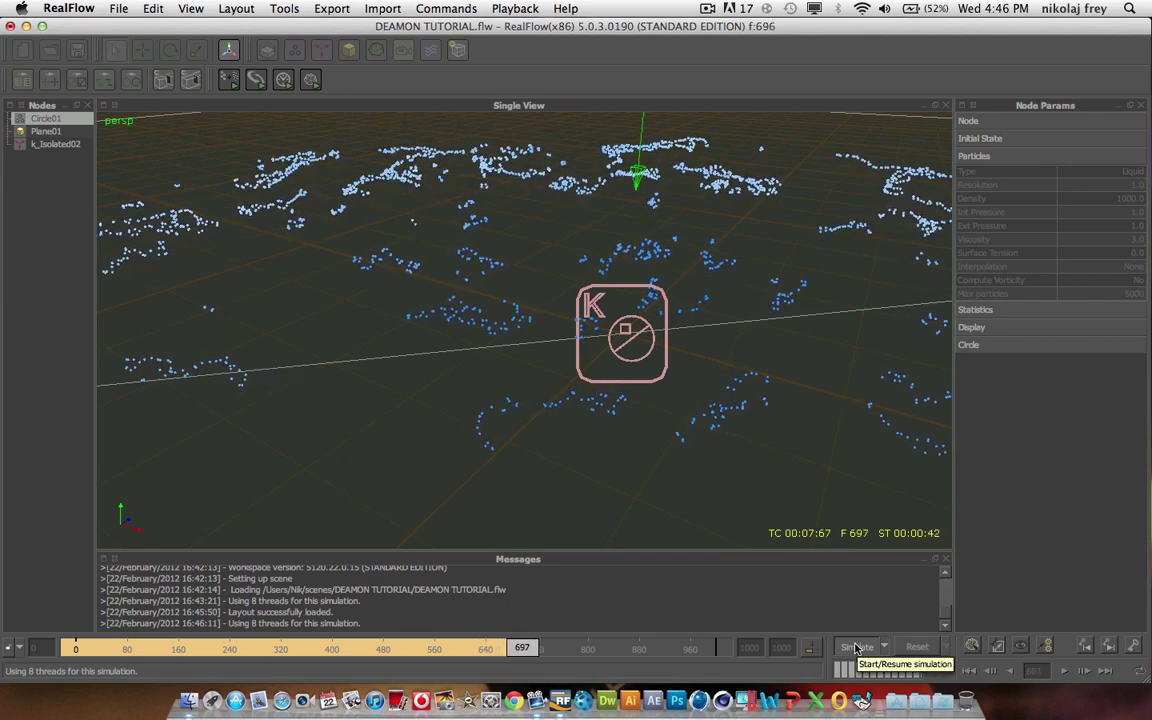
pyautogui.click(855, 647)
# Step through frames 670 to 675 and examine the stray particles far from the emitter for isolation behaviour
pyautogui.moveTo(523, 661); pyautogui.dragTo(503, 656)
pyautogui.keyDown('alt'); pyautogui.moveTo(800, 378); pyautogui.dragTo(680, 412, button='middle'); pyautogui.keyUp('alt')
pyautogui.keyDown('alt'); pyautogui.moveTo(680, 412); pyautogui.dragTo(158, 256); pyautogui.keyUp('alt')
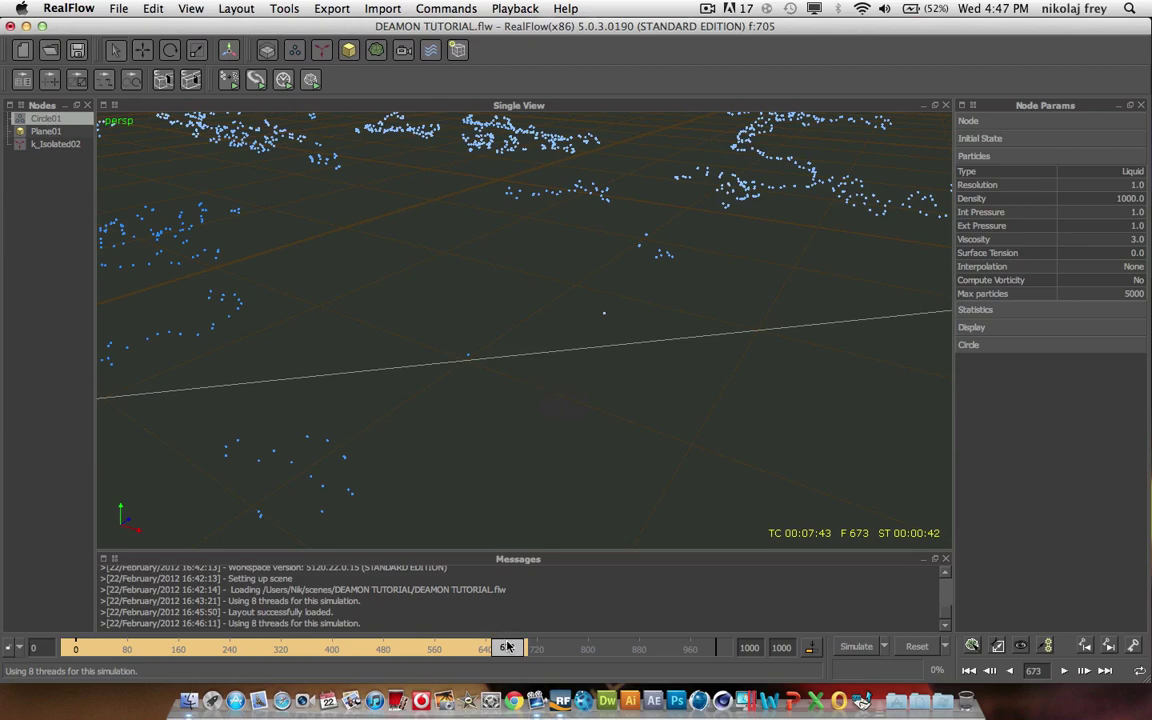
pyautogui.moveTo(506, 651); pyautogui.dragTo(504, 650)
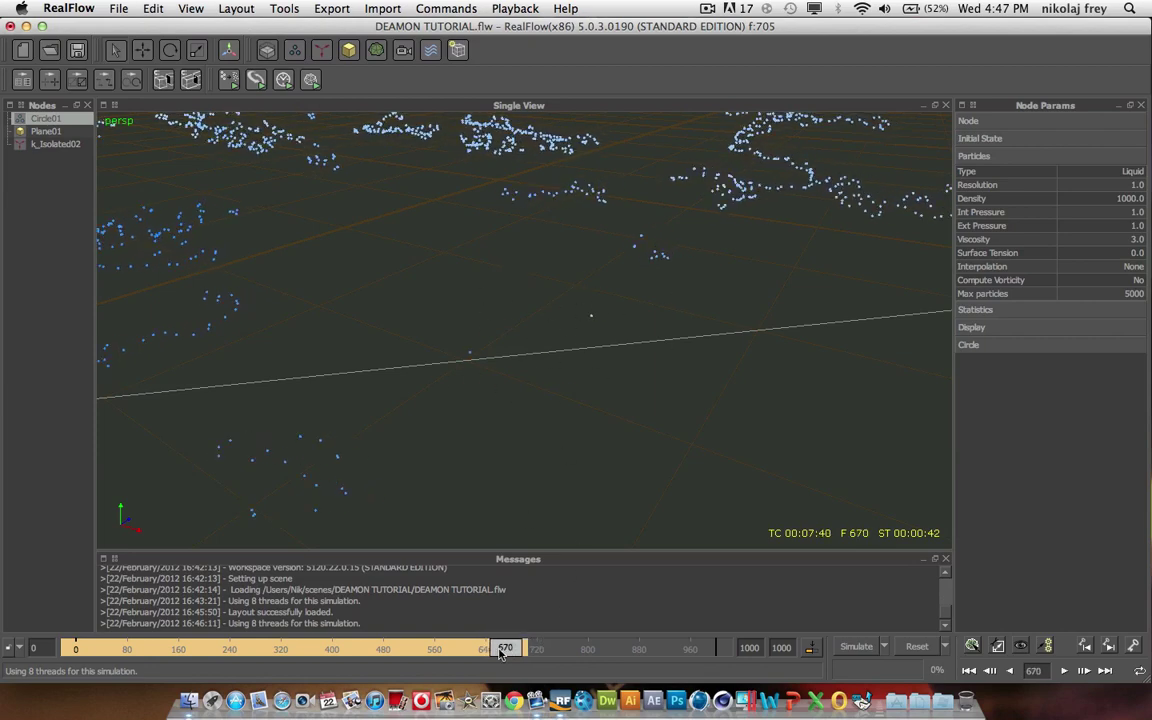
pyautogui.moveTo(506, 651)
pyautogui.mouseDown()
pyautogui.moveTo(522, 652)
pyautogui.moveTo(484, 652)
pyautogui.moveTo(509, 649)
pyautogui.mouseUp()
pyautogui.click(44, 143)
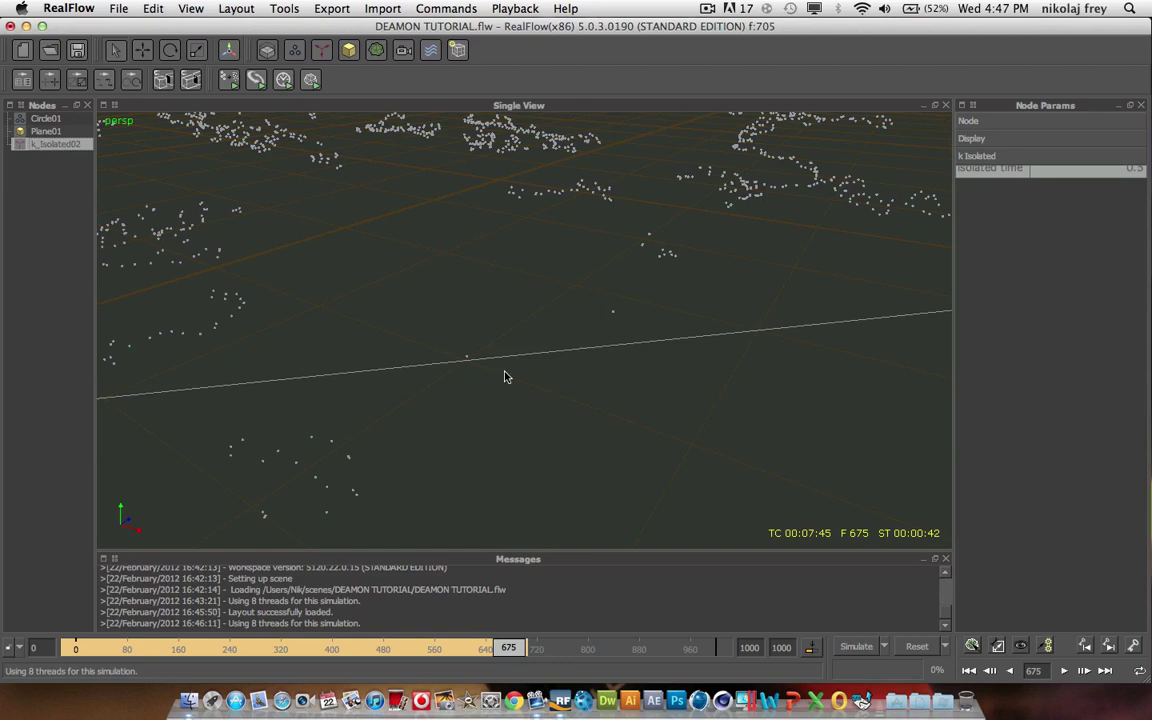
pyautogui.click(468, 356)
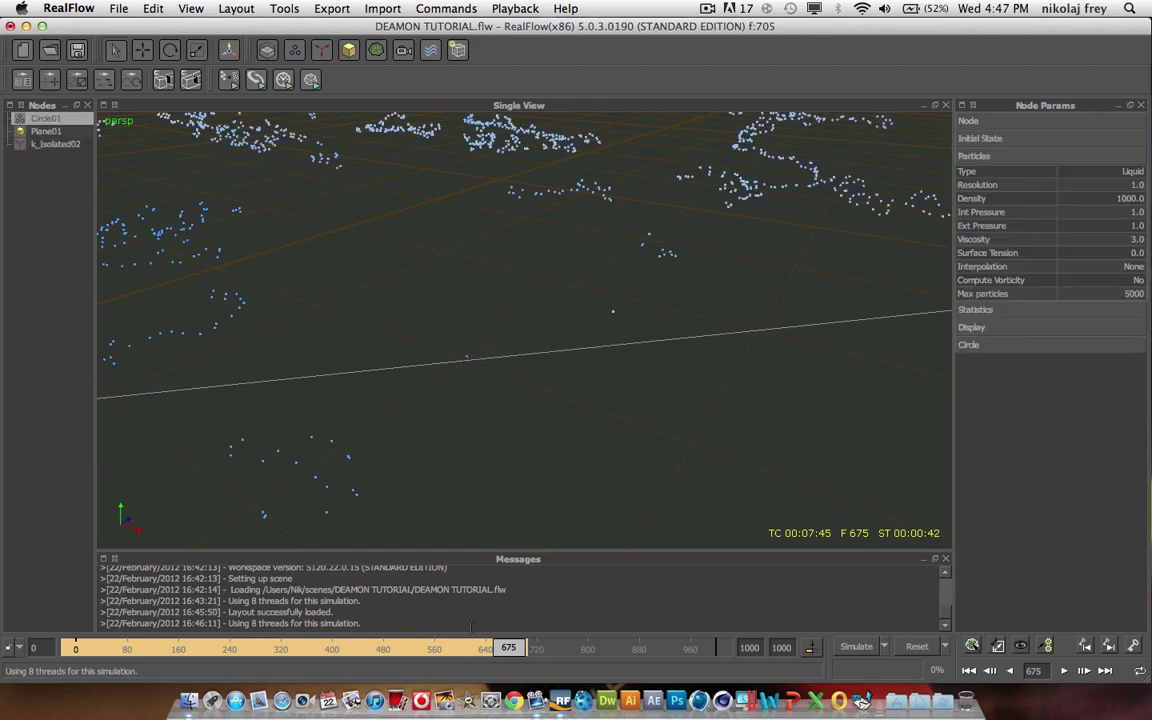
# Scrub the simulated range between about frames 375 and 528 and examine how the particle sheet thins out around the daemon
pyautogui.moveTo(510, 650); pyautogui.dragTo(355, 649)
pyautogui.keyDown('alt'); pyautogui.moveTo(329, 375); pyautogui.dragTo(882, 332, button='middle'); pyautogui.keyUp('alt')
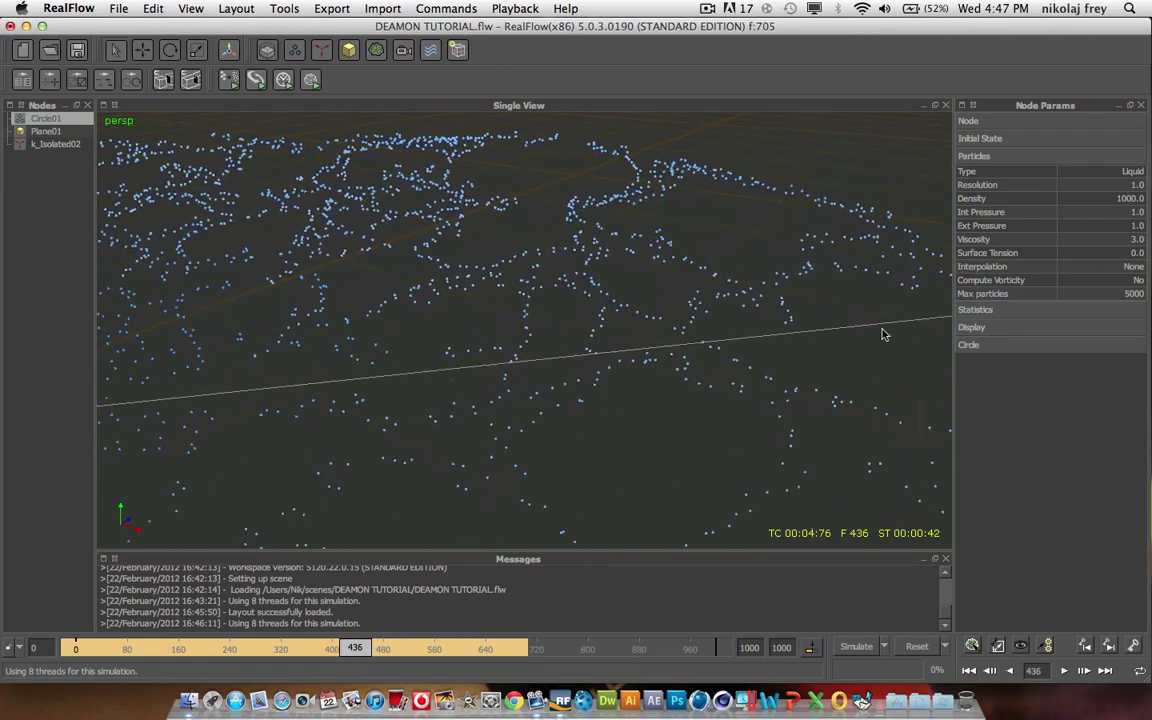
pyautogui.keyDown('alt'); pyautogui.moveTo(882, 332); pyautogui.dragTo(335, 389, button='right'); pyautogui.keyUp('alt')
pyautogui.keyDown('alt'); pyautogui.moveTo(335, 389); pyautogui.dragTo(666, 409, button='middle'); pyautogui.keyUp('alt')
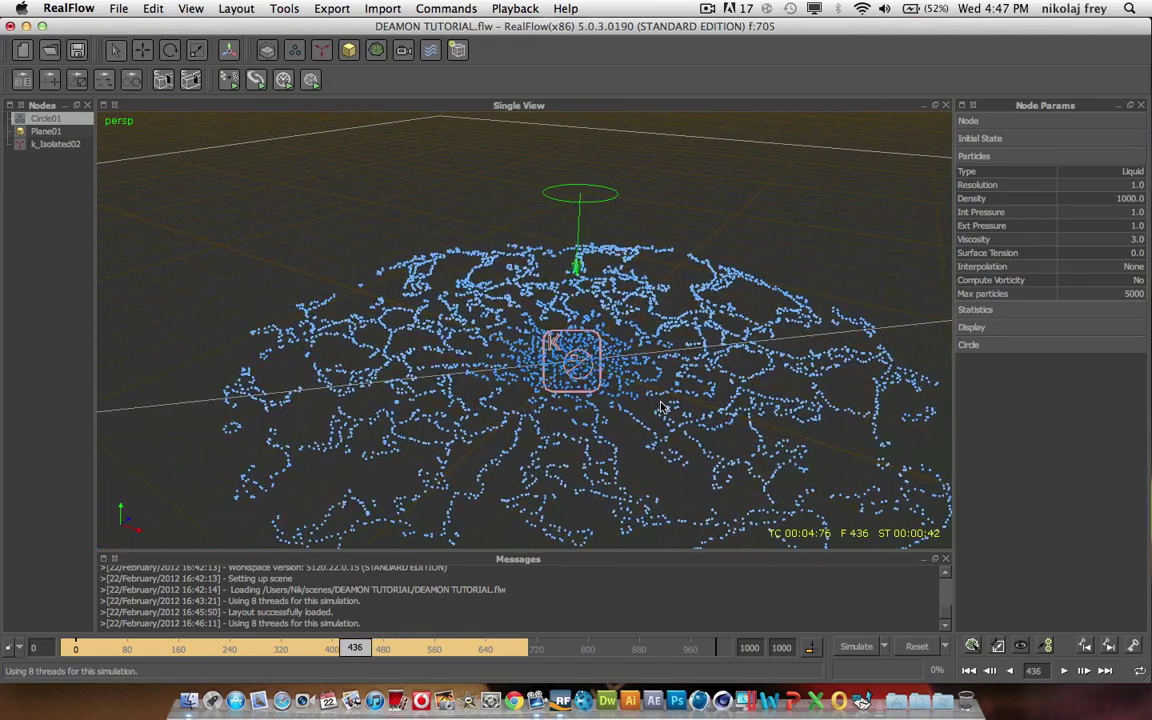
pyautogui.keyDown('alt'); pyautogui.moveTo(335, 420); pyautogui.dragTo(473, 503, button='right'); pyautogui.keyUp('alt')
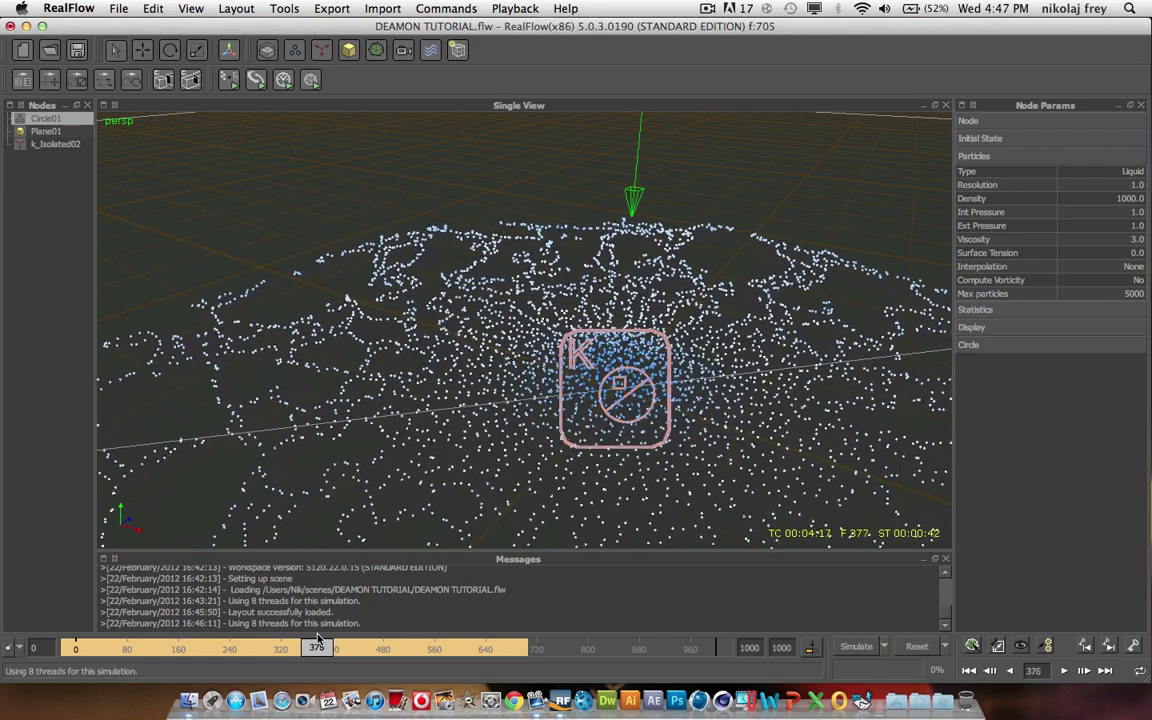
pyautogui.moveTo(332, 638); pyautogui.dragTo(415, 626)
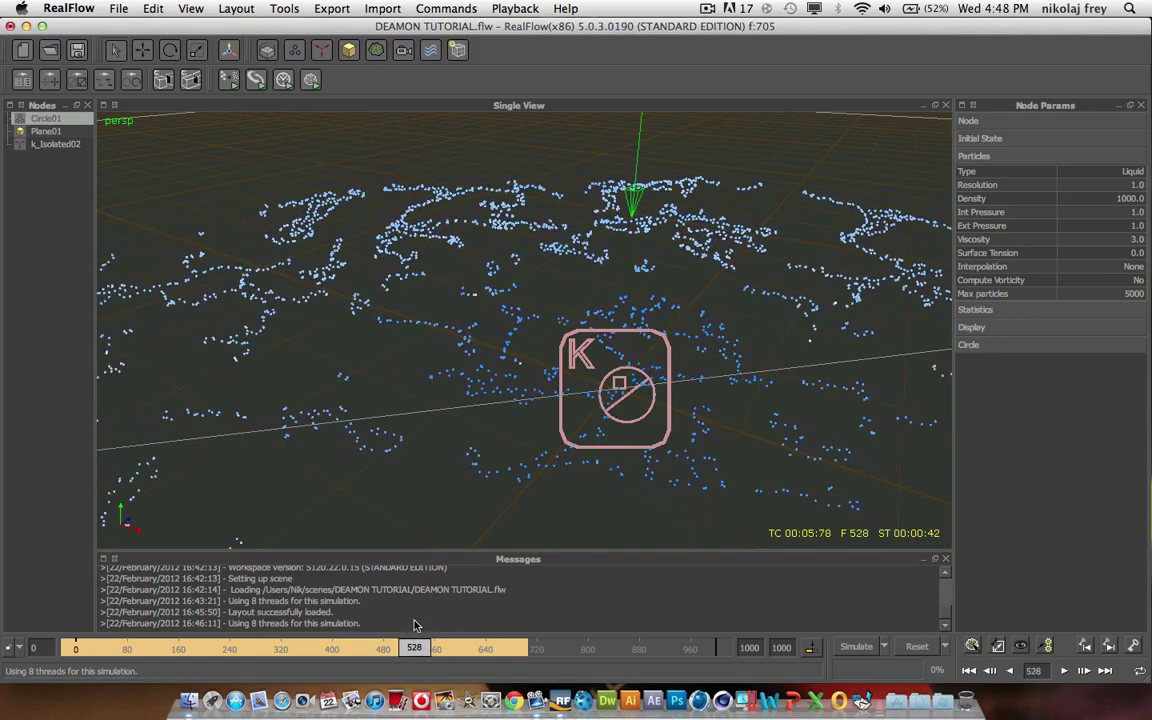
pyautogui.keyDown('alt'); pyautogui.moveTo(685, 276); pyautogui.dragTo(565, 230, button='middle'); pyautogui.keyUp('alt')
pyautogui.keyDown('alt'); pyautogui.moveTo(565, 230); pyautogui.dragTo(610, 311, button='right'); pyautogui.keyUp('alt')
pyautogui.scroll(-5, 618, 300)
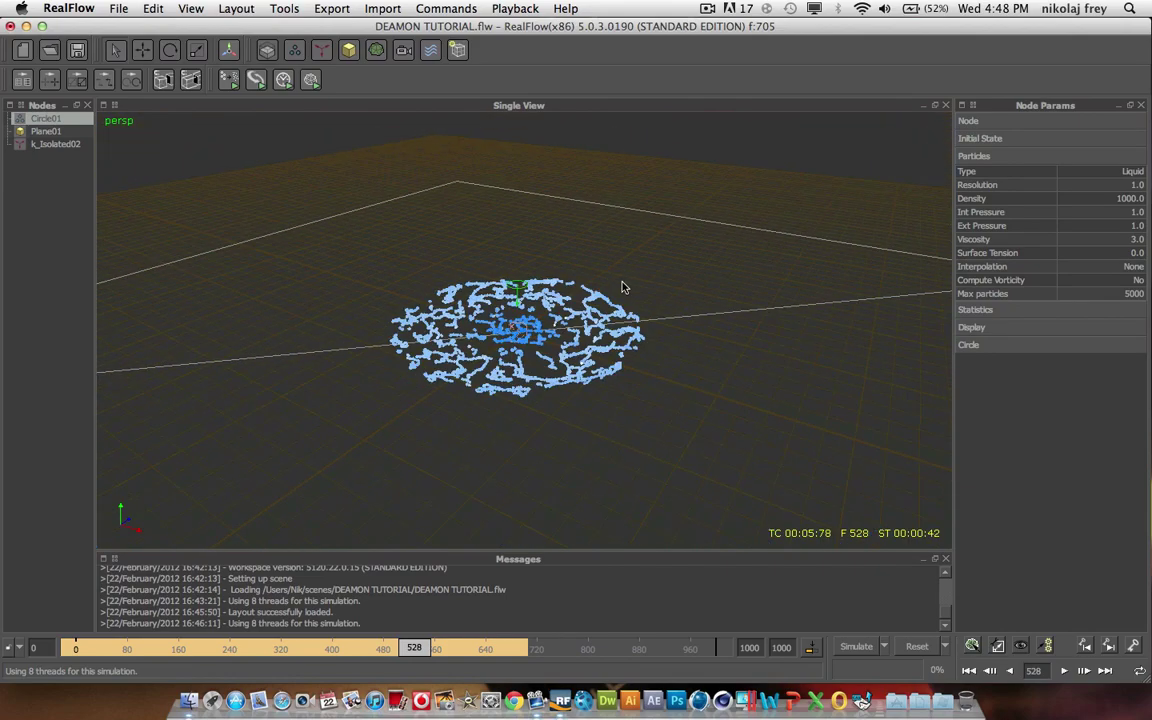